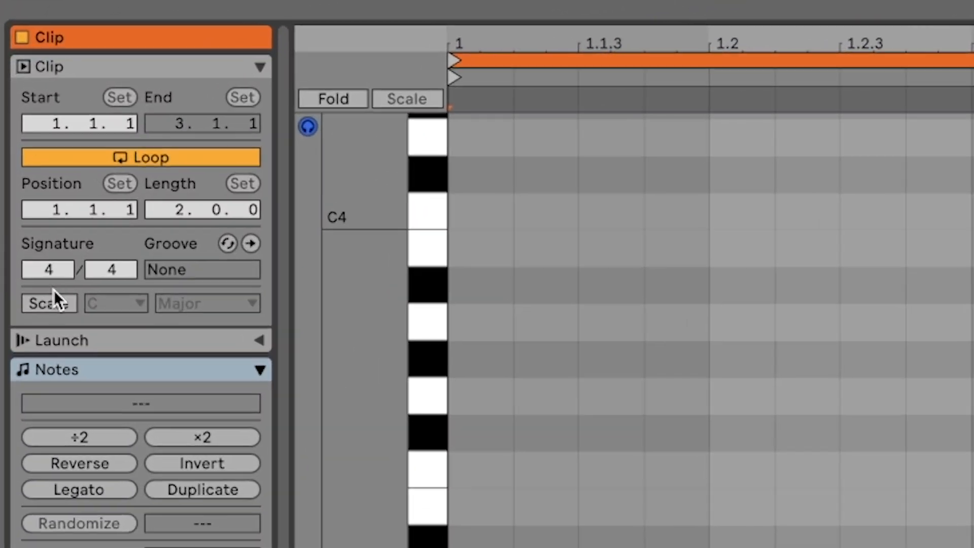
# - Turn on the clip's scale highlighting and set it to D Minor
pyautogui.click(46, 323)
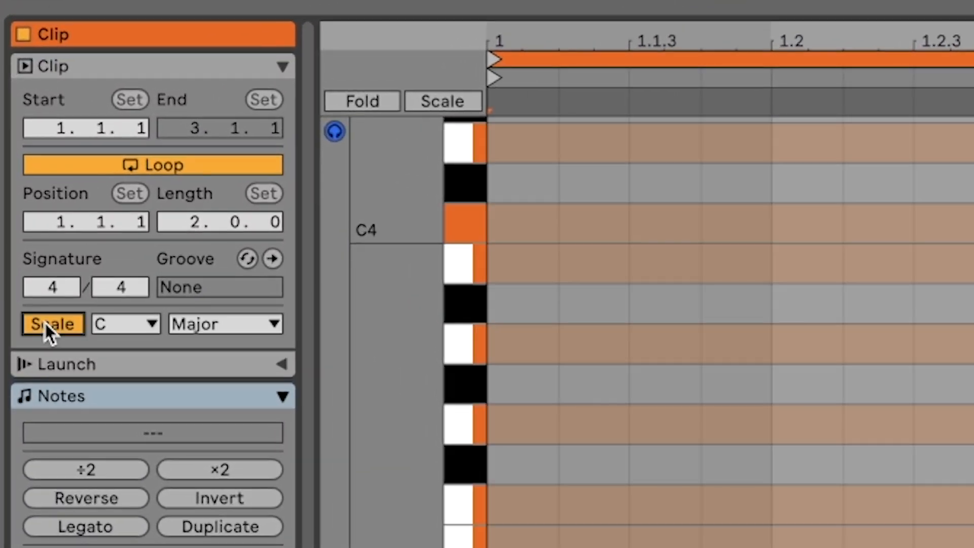
pyautogui.click(116, 324)
pyautogui.click(112, 398)
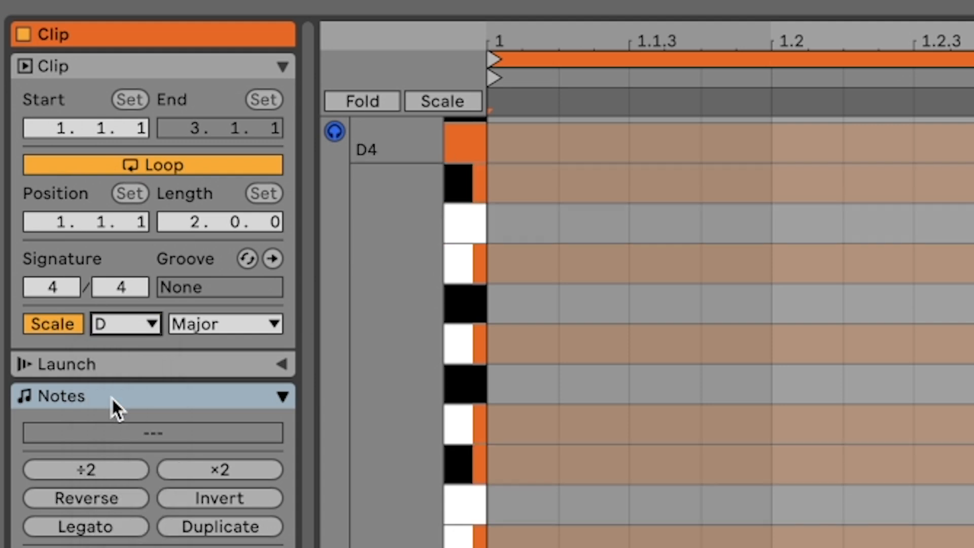
pyautogui.click(185, 329)
pyautogui.click(191, 376)
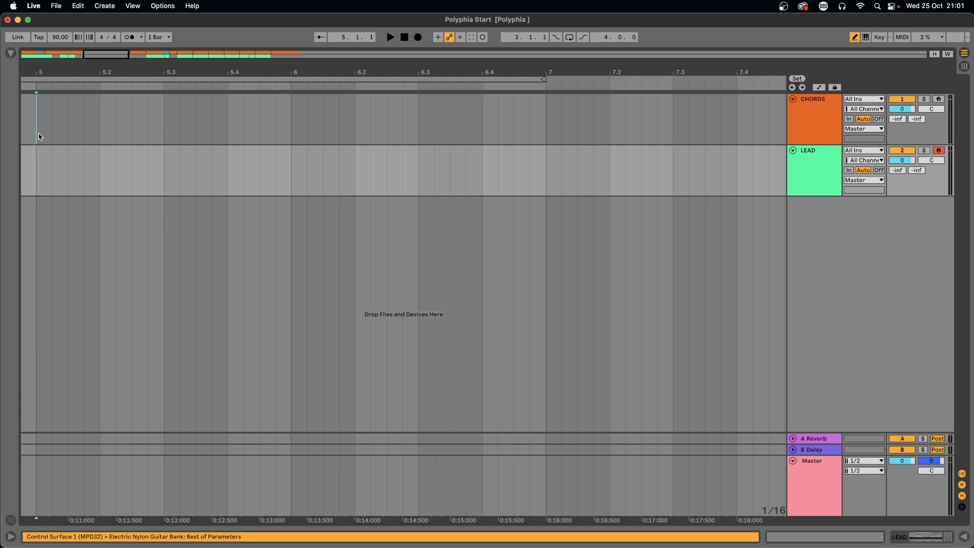
# - Undo the removal of the Nylon Guitar clips on the CHORDS track and the Overdriven Guitar clips on the LEAD track
pyautogui.click(38, 132)
pyautogui.doubleClick(820, 138)
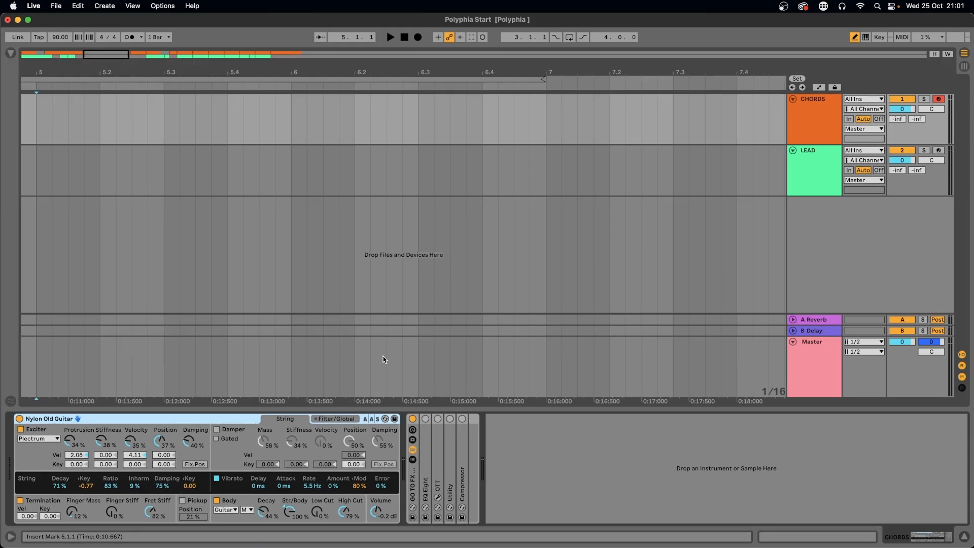
pyautogui.press('super+z')
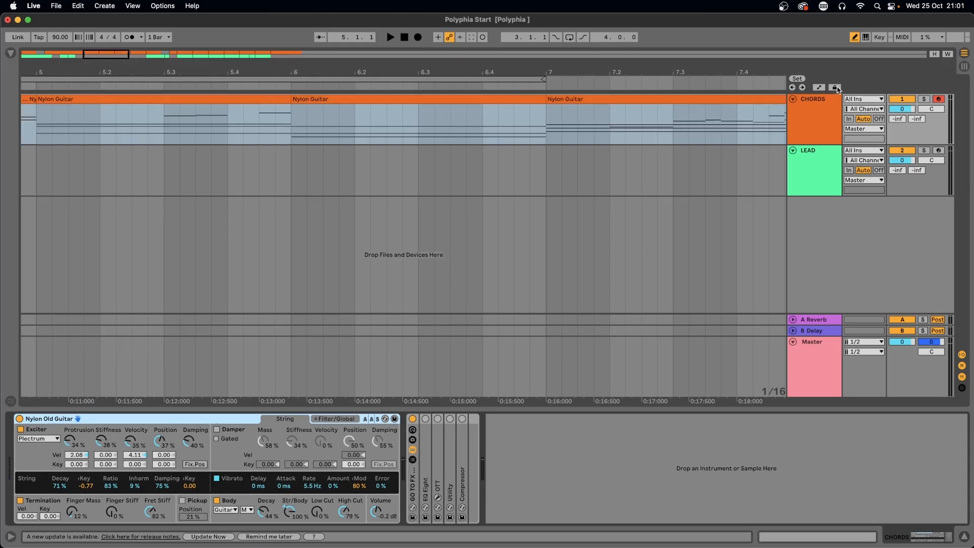
pyautogui.click(823, 127)
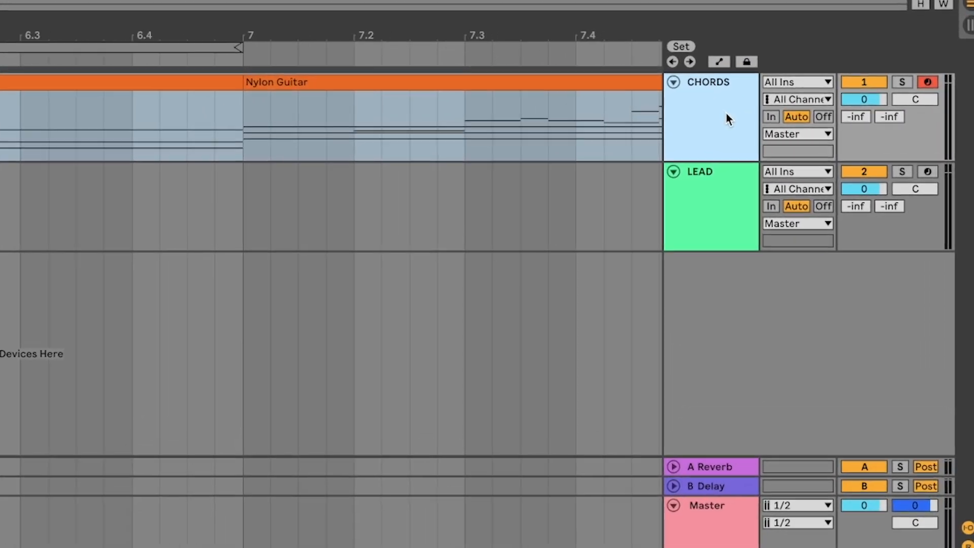
pyautogui.press('super+z')
pyautogui.click(716, 174)
pyautogui.click(718, 141)
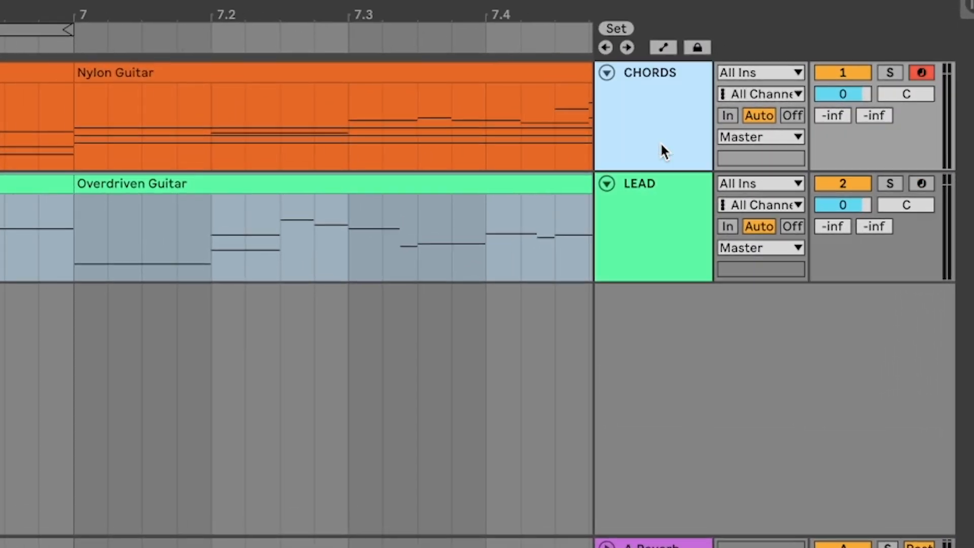
pyautogui.click(659, 203)
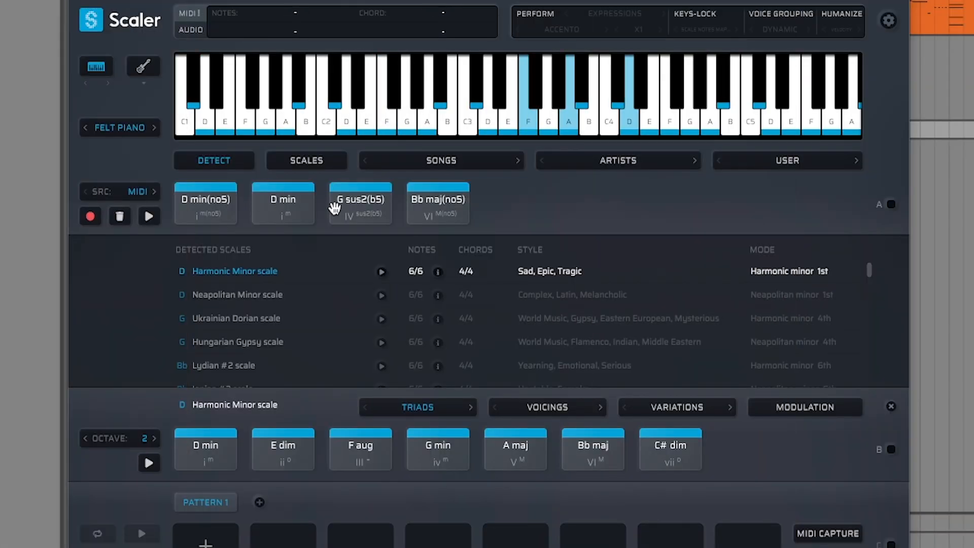
# - Audition the detected G sus2(b5) chord in Scaler
pyautogui.click(361, 210)
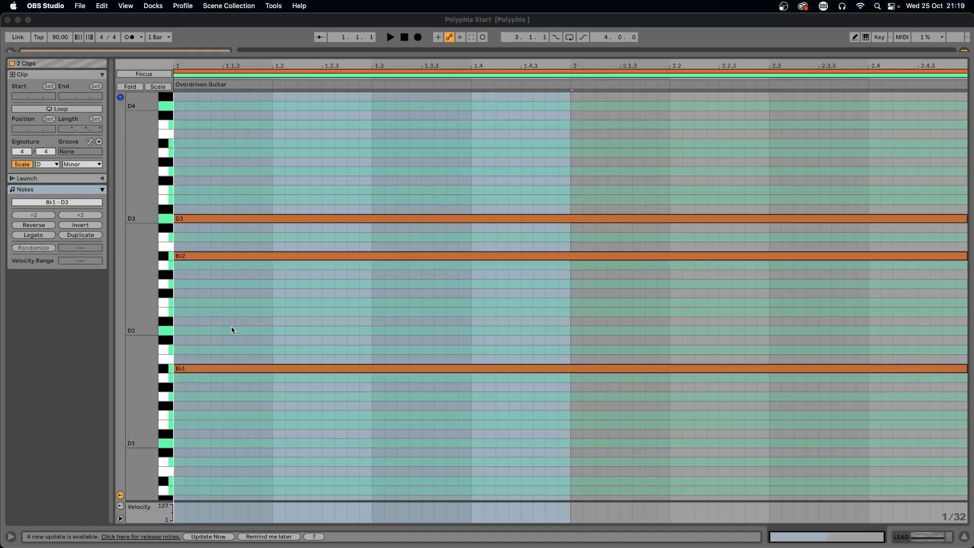
# - Inspect the low Bb1 chord note in the piano roll and the Overdriven Guitar clip's envelopes
pyautogui.click(232, 329)
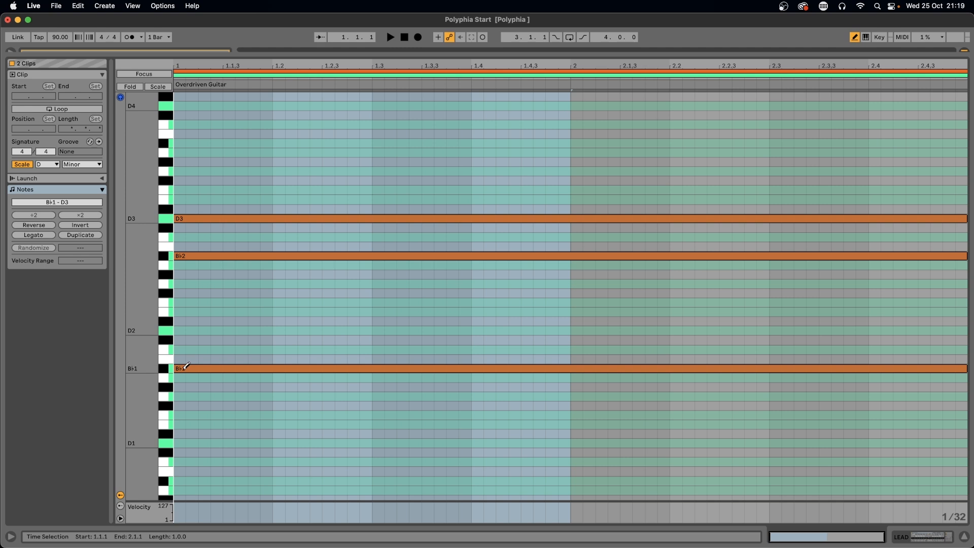
pyautogui.click(185, 367)
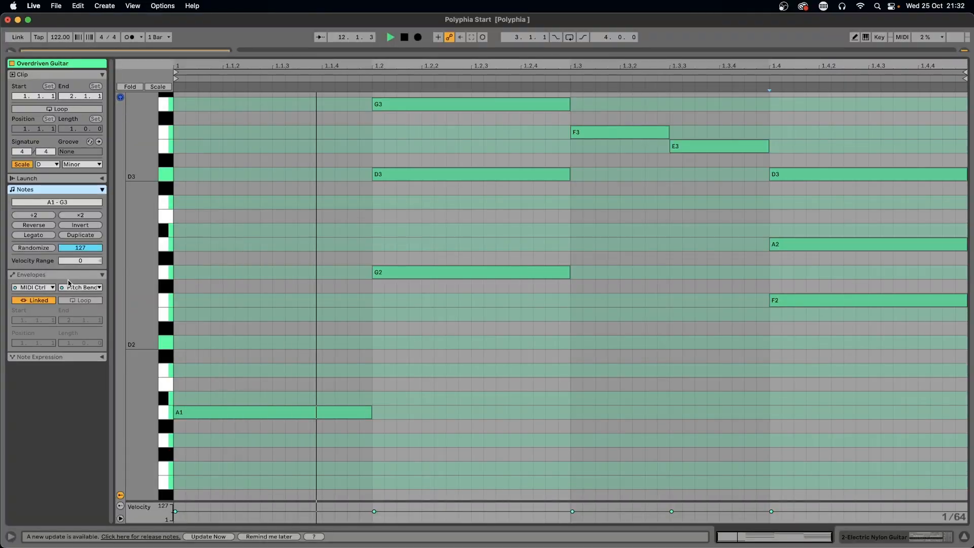
pyautogui.click(69, 275)
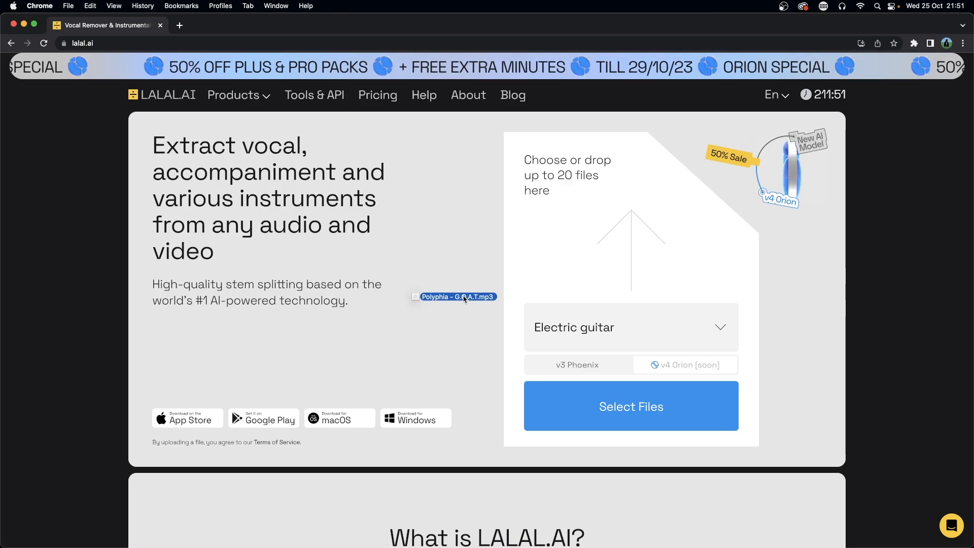
# - Switch to LALAL.AI in the browser and upload Polyphia - G.O.A.T.mp3 for electric guitar stem splitting
pyautogui.moveTo(420, 291); pyautogui.dragTo(589, 392)
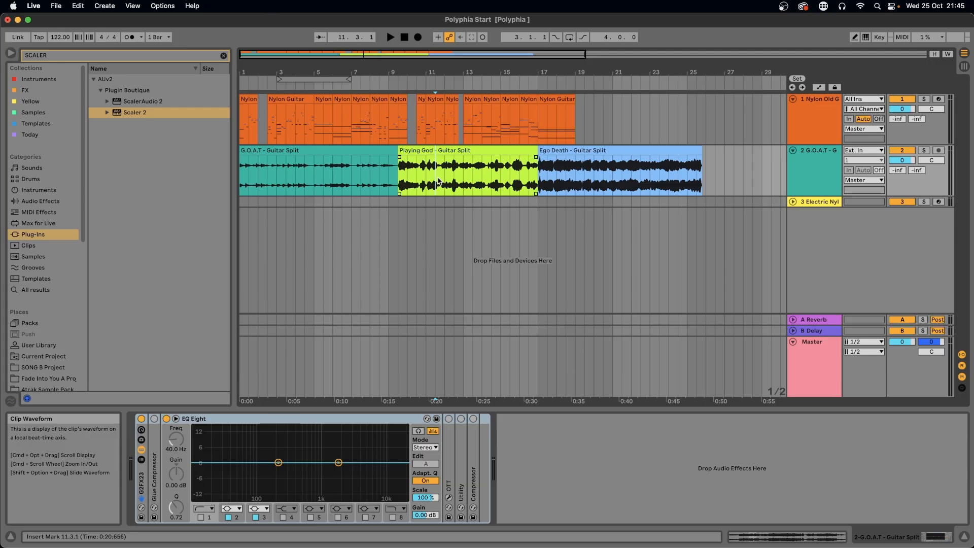
# - Redo the edits that cut the G.O.A.T, Playing God and Ego Death guitar splits into alternating sections on track 2
pyautogui.press('super+shift+z')
pyautogui.press('super+shift+z')
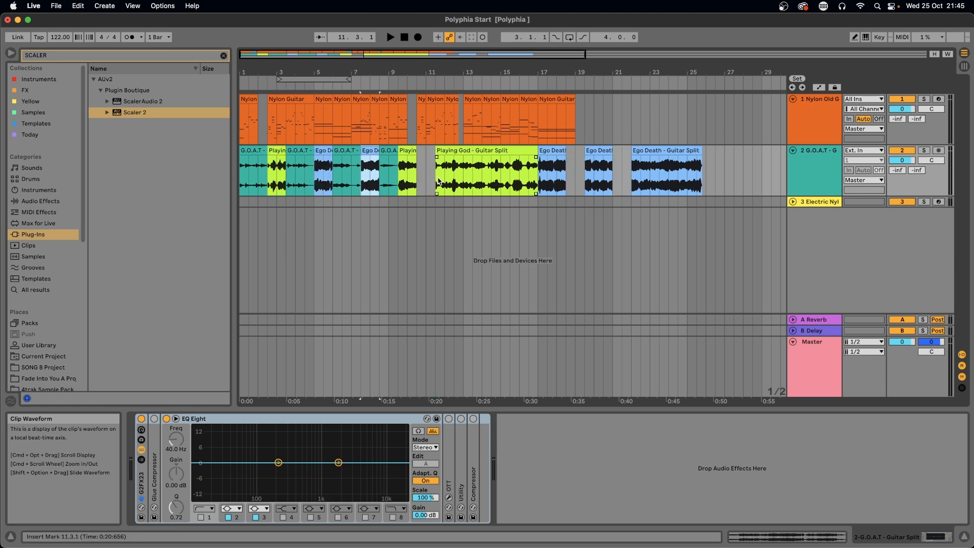
pyautogui.scroll(6, 378, 166)
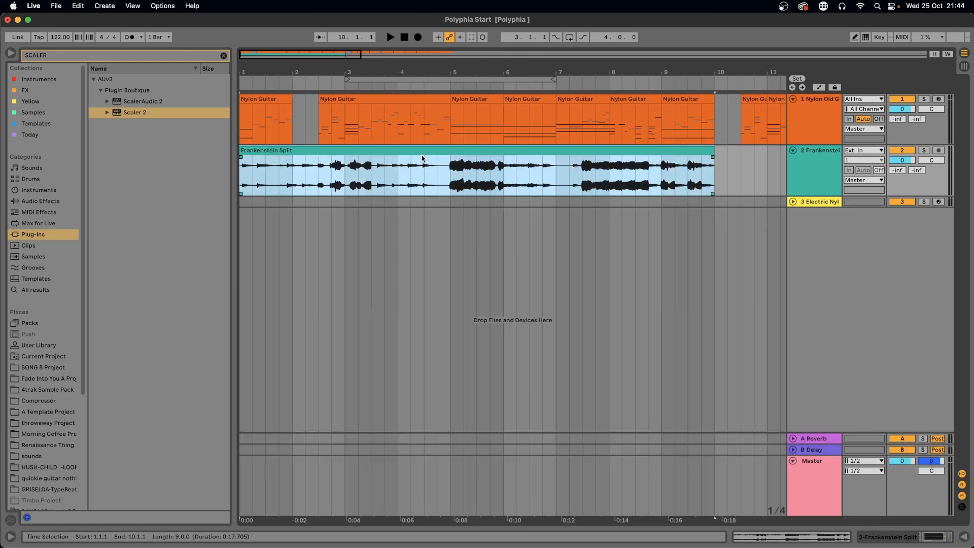
# - Convert the Frankenstein Split audio clip into notes on a new MIDI track
pyautogui.rightClick(414, 151)
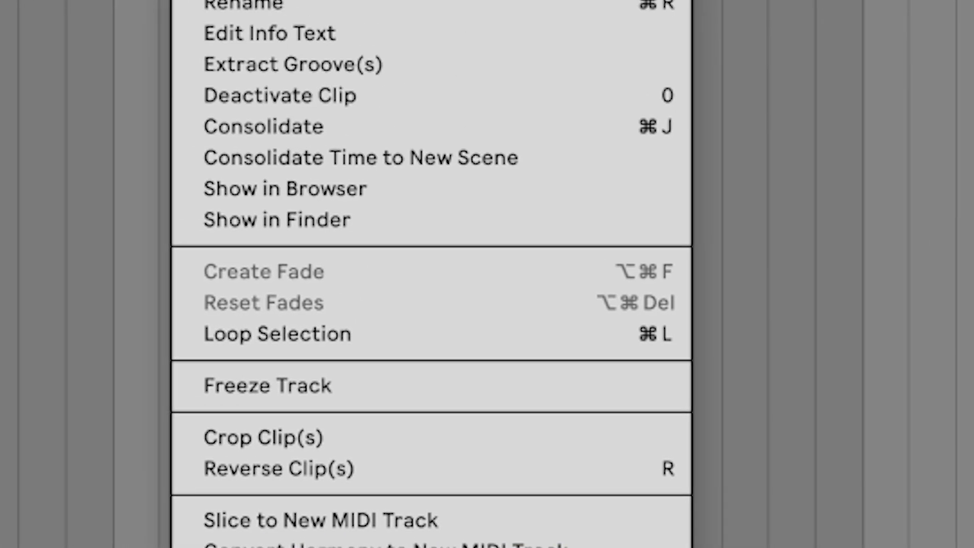
pyautogui.click(465, 292)
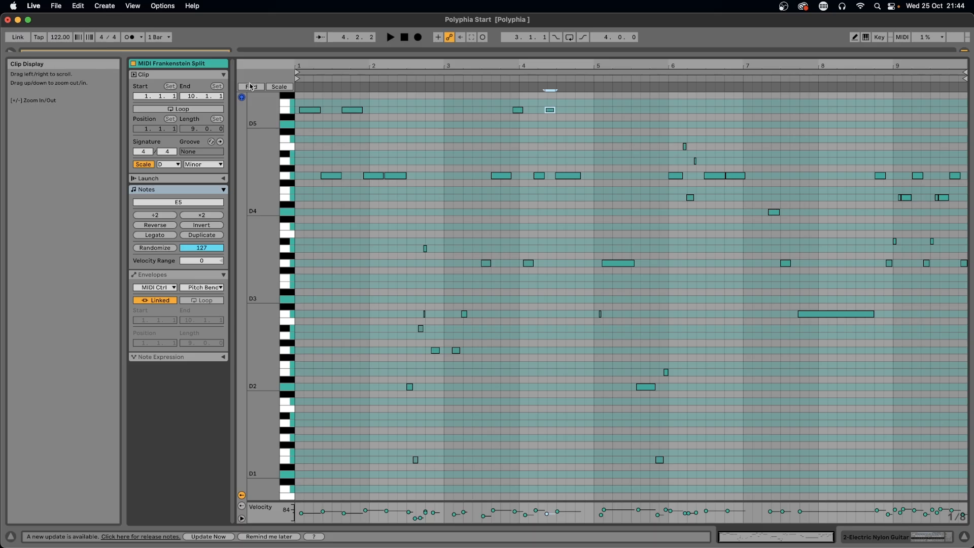
# - Fold the piano roll to the used notes, move the short B4 note in bar 6 up to E5, and unfold it
pyautogui.click(252, 87)
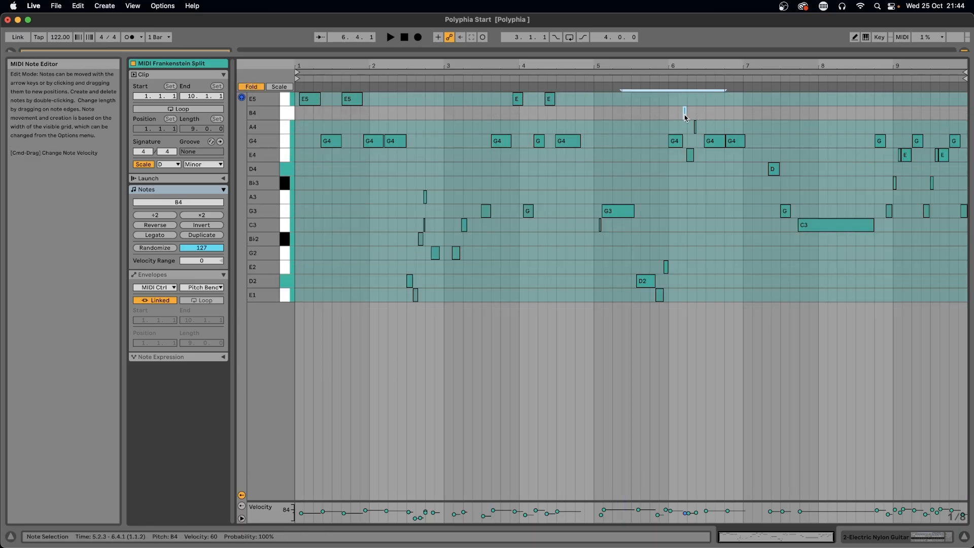
pyautogui.click(260, 87)
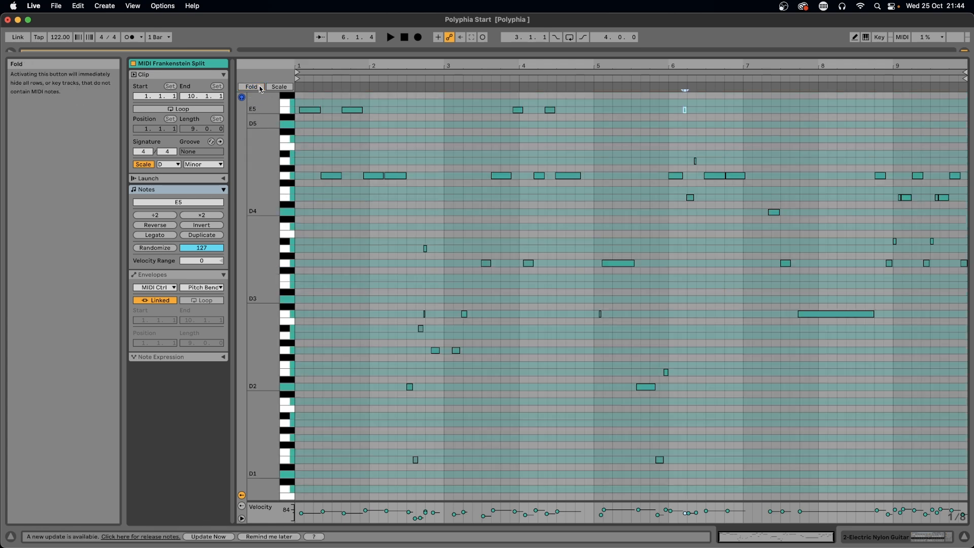
pyautogui.click(260, 88)
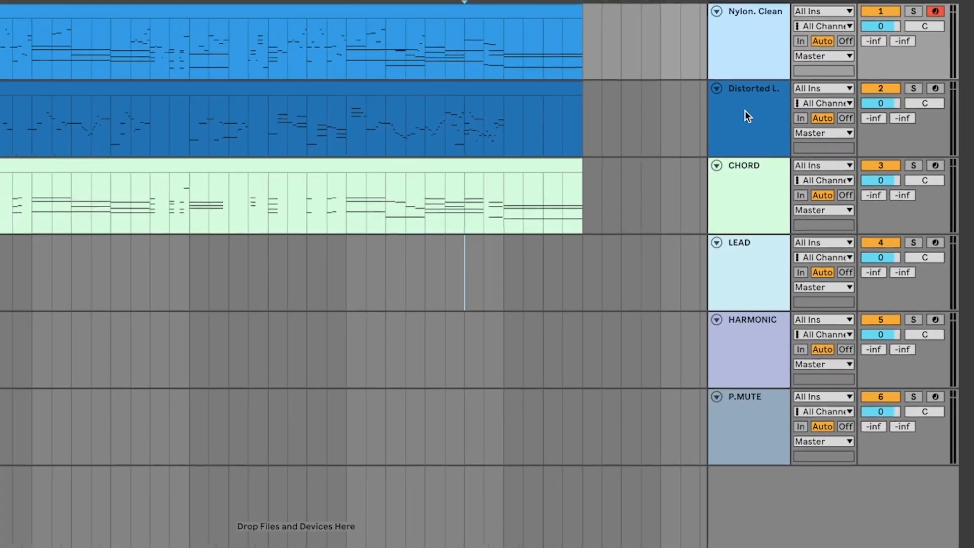
# - Go through the CHORD, LEAD, HARMONIC and P.MUTE tracks by selecting them one after another
pyautogui.click(807, 165)
pyautogui.click(685, 163)
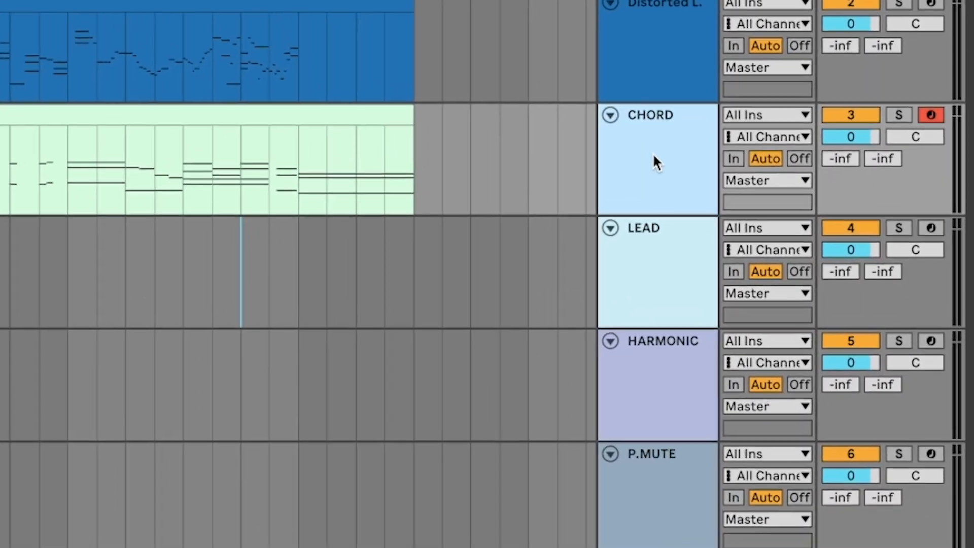
pyautogui.click(683, 253)
pyautogui.click(683, 367)
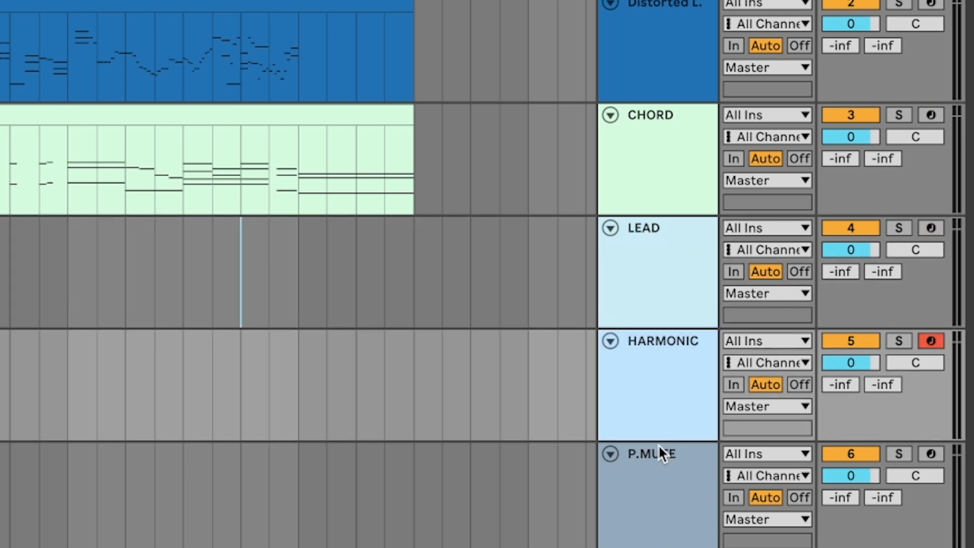
pyautogui.click(660, 483)
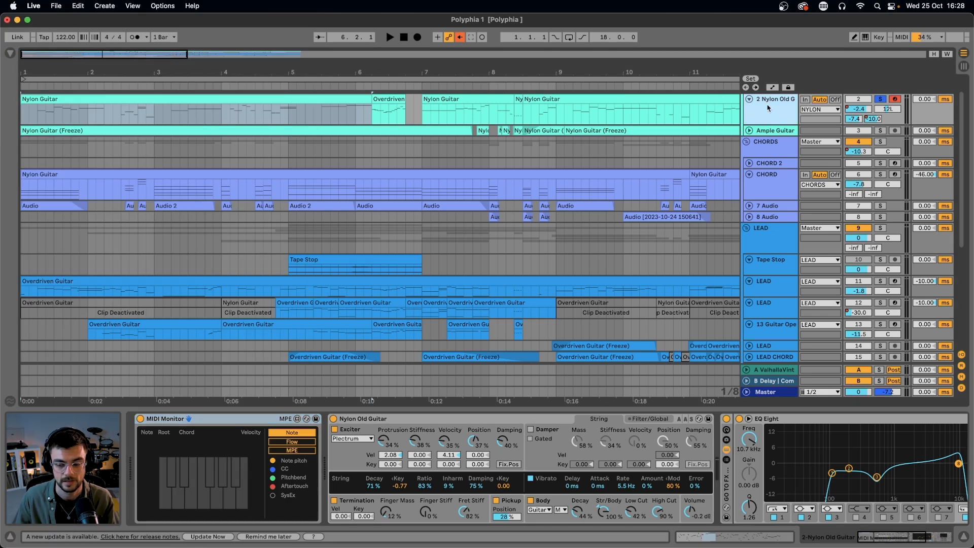
# - Open the first Nylon Guitar clip on the nylon track and examine its chord notes Bb1 to D3 at bar 5
pyautogui.doubleClick(246, 107)
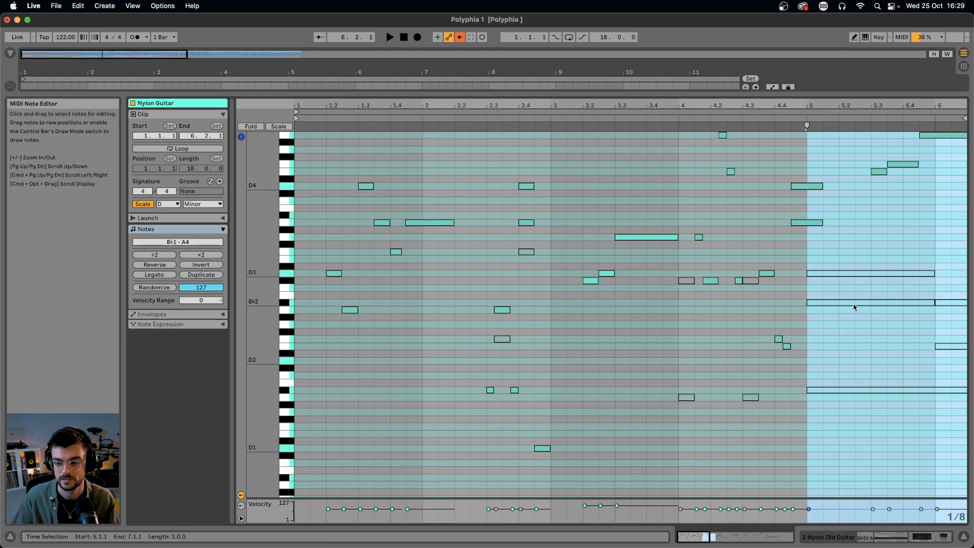
pyautogui.moveTo(848, 265); pyautogui.dragTo(848, 223)
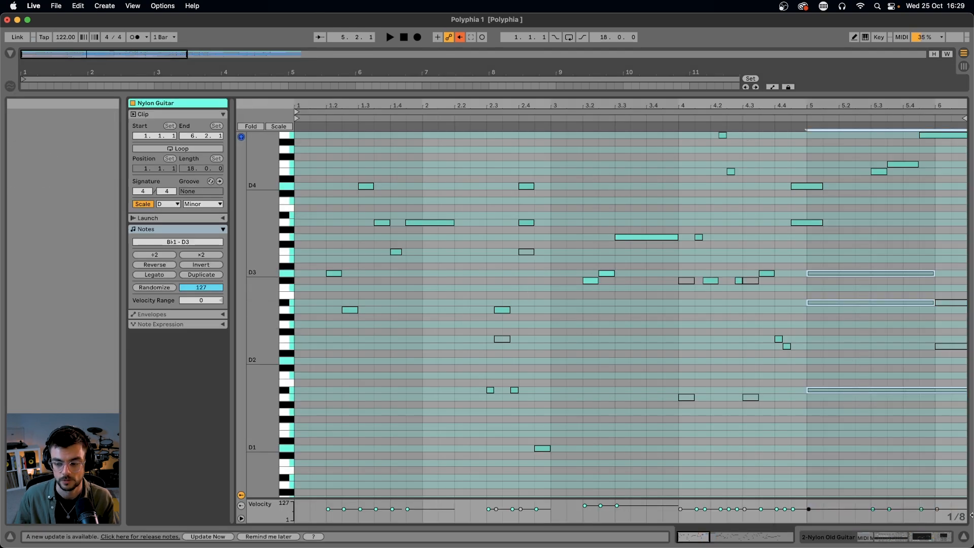
pyautogui.hotkey('shift', 'Tab')
# - Play back the Nylon Guitar clip on the CHORD track and view its Ample Guitar SH instrument window
pyautogui.click(773, 176)
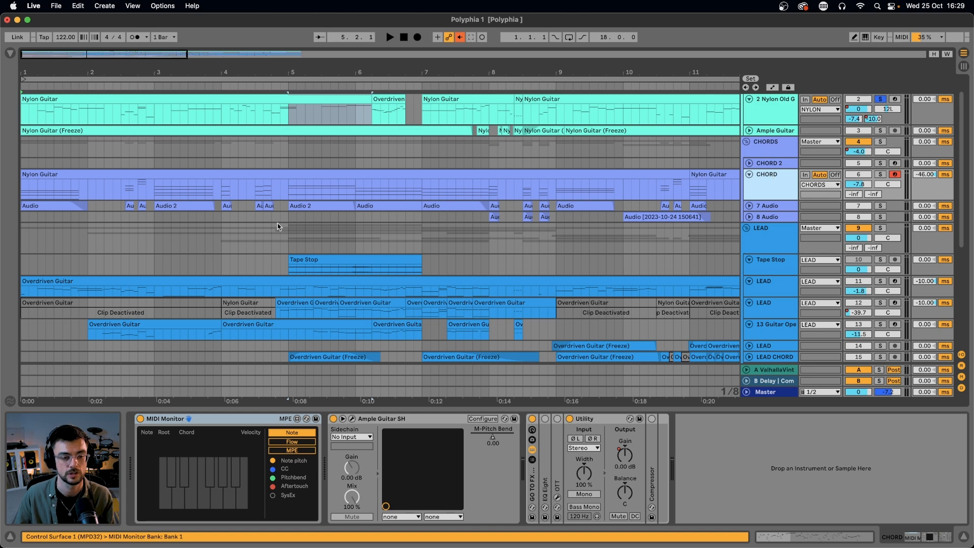
pyautogui.click(99, 172)
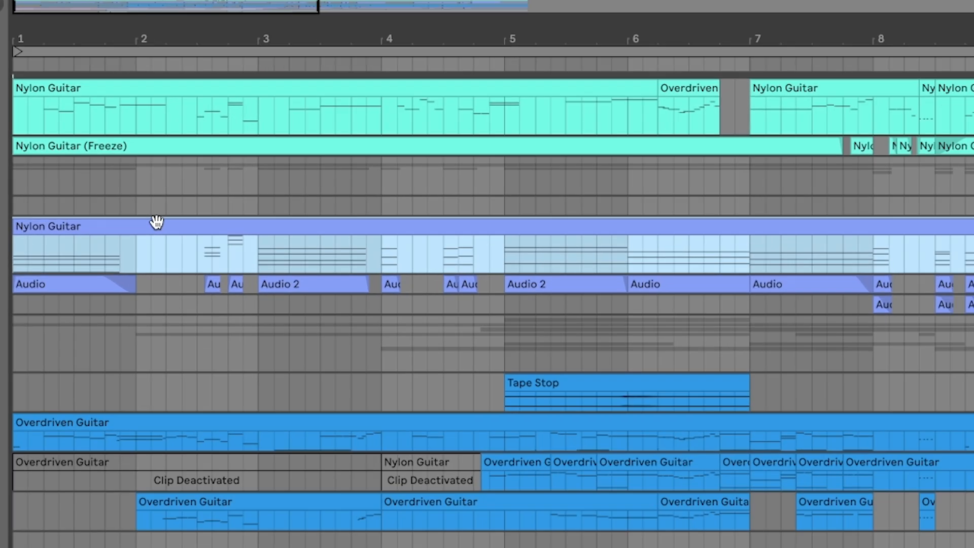
pyautogui.press('space')
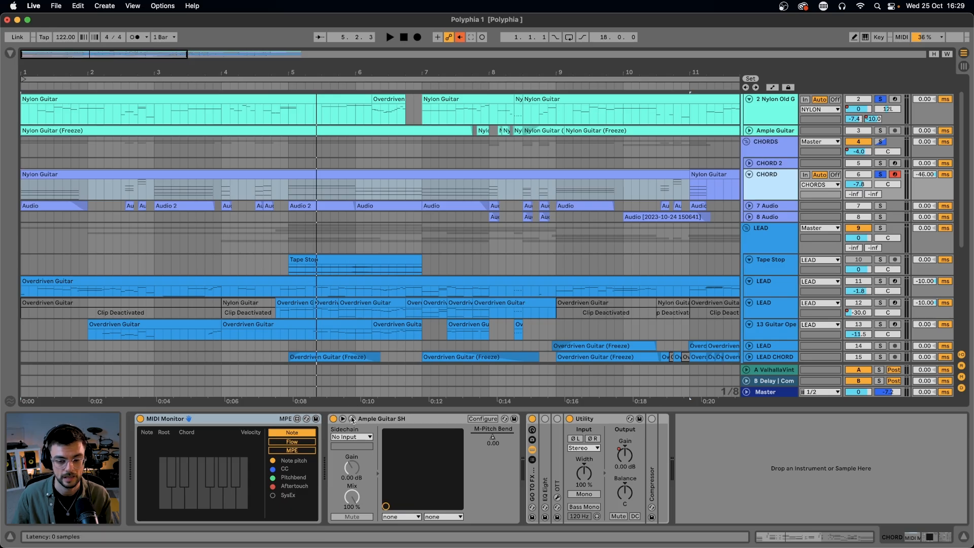
pyautogui.click(352, 419)
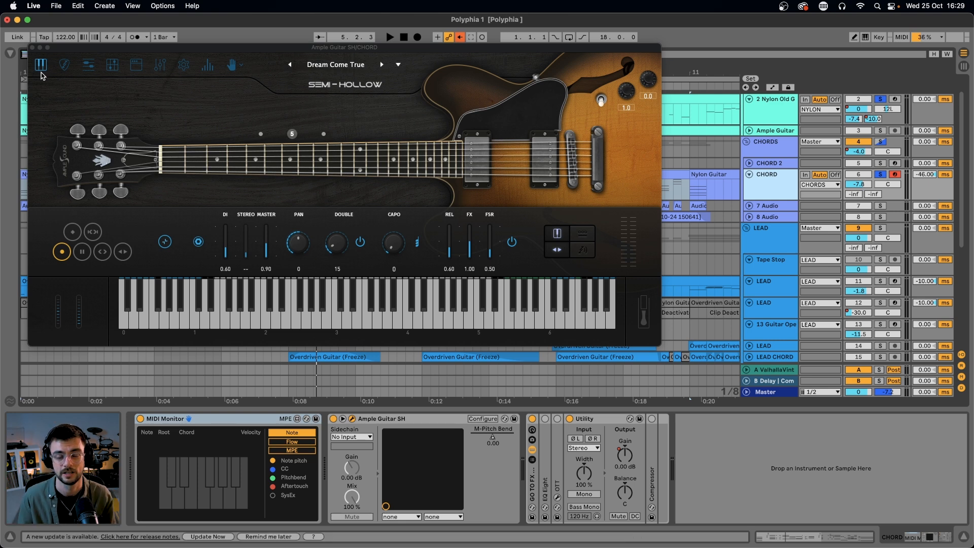
pyautogui.click(33, 48)
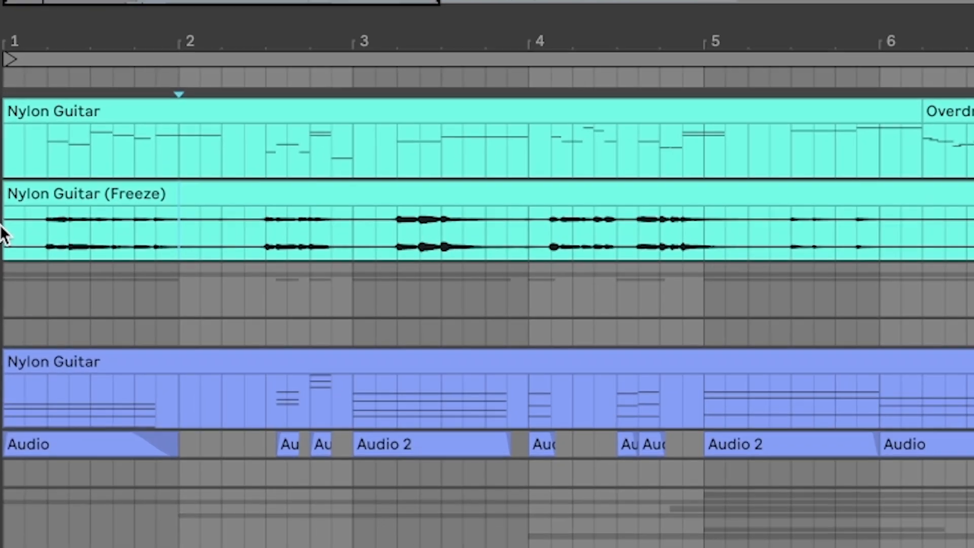
# - Highlight the opening bars of the Nylon Guitar (Freeze) audio clip, then return to its start
pyautogui.click(22, 143)
pyautogui.moveTo(2, 282); pyautogui.dragTo(881, 277)
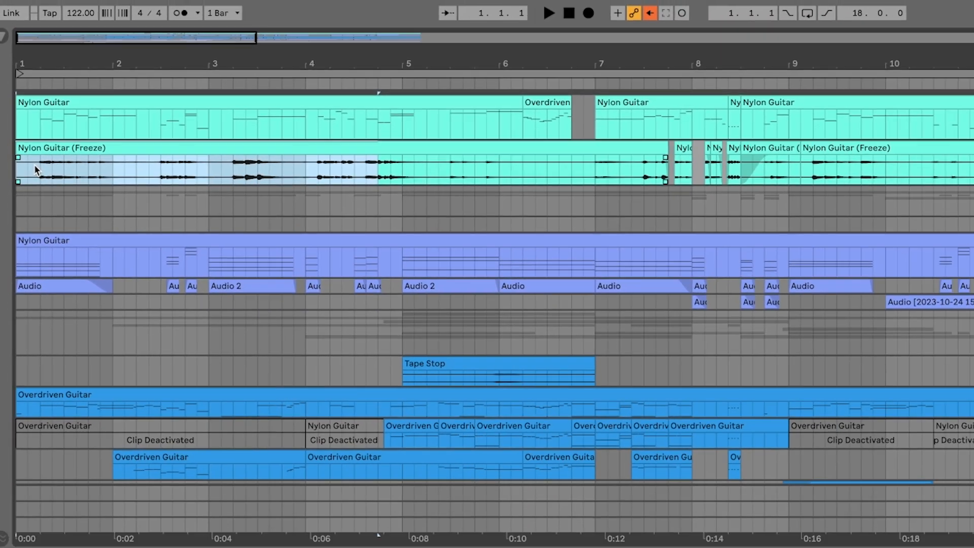
pyautogui.click(35, 164)
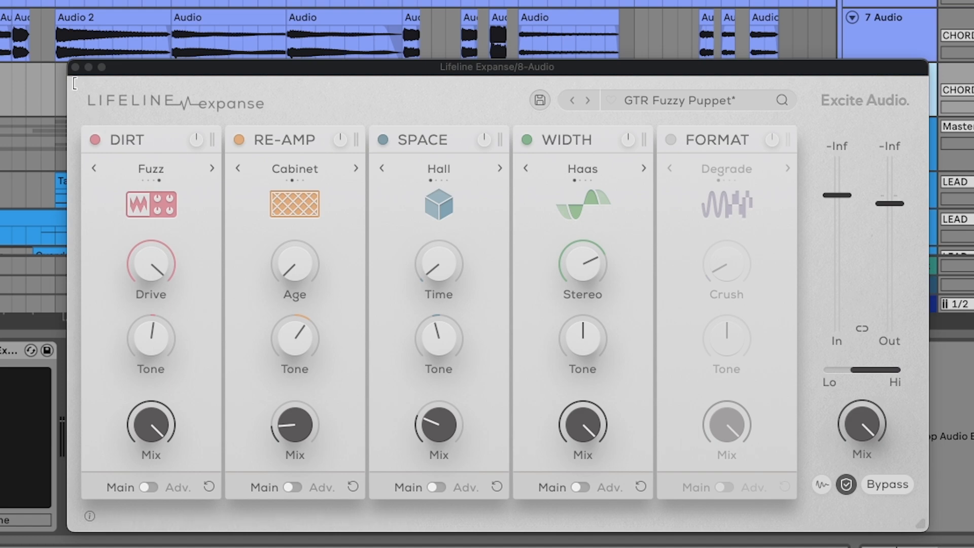
# - Close the Lifeline Expanse window and select a position near bar 6 on the 8 Audio track
pyautogui.click(75, 67)
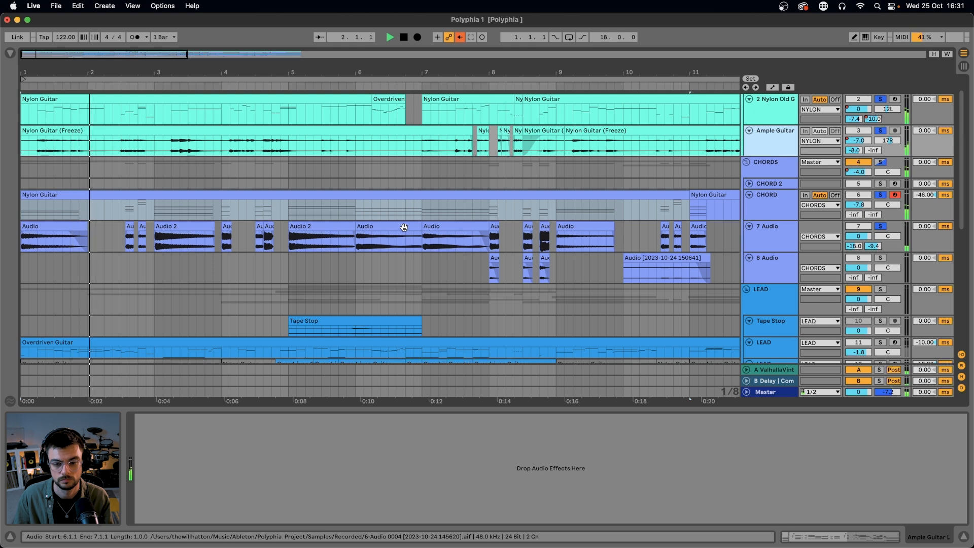
pyautogui.click(372, 257)
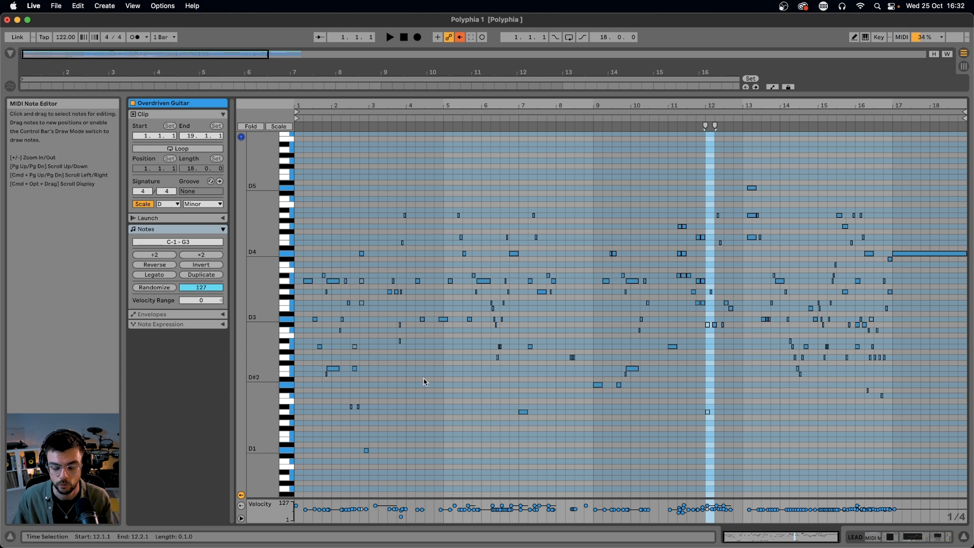
# - Examine the low C-1 to E-1 notes in bars 5 to 7 of the Overdriven Guitar clip and play the passage
pyautogui.scroll(-8, 426, 381)
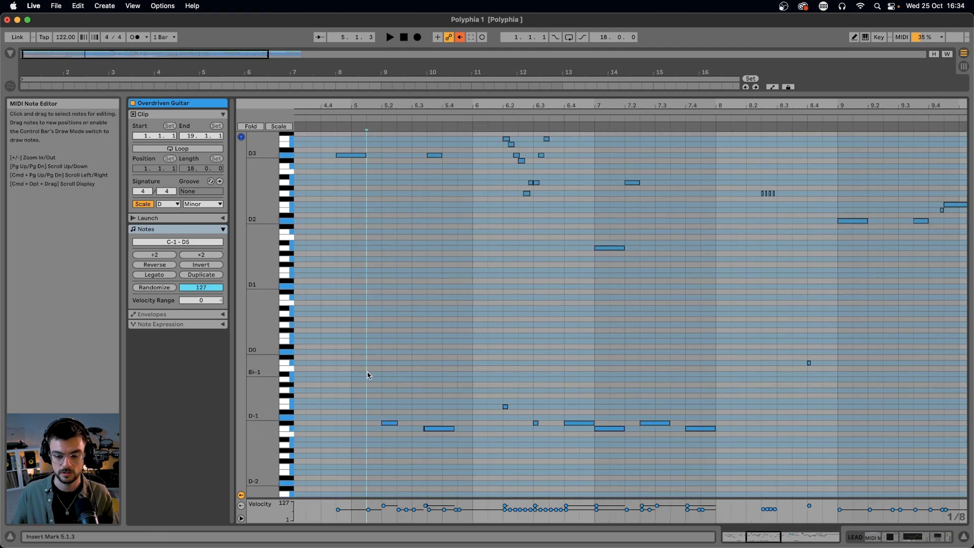
pyautogui.moveTo(369, 373); pyautogui.dragTo(716, 427)
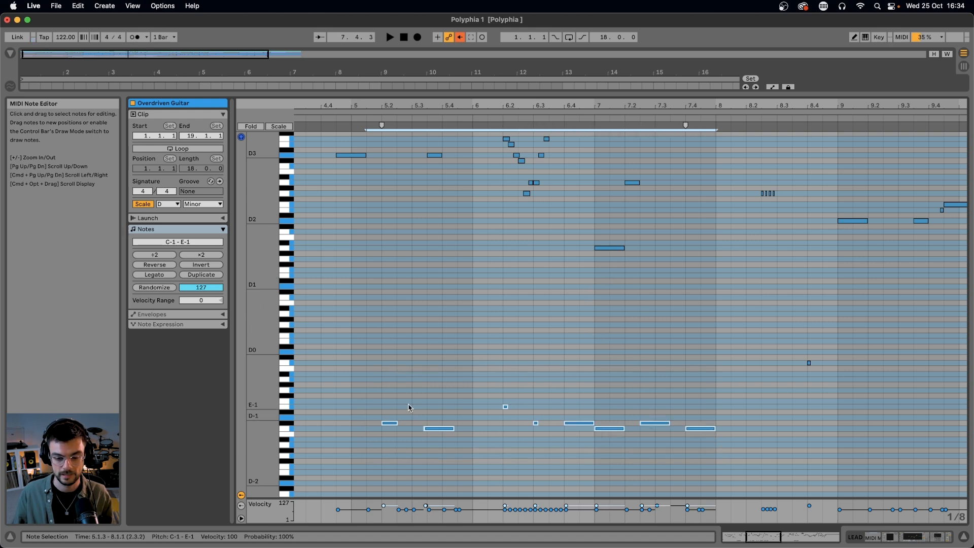
pyautogui.moveTo(431, 410); pyautogui.dragTo(438, 439)
pyautogui.moveTo(391, 387); pyautogui.dragTo(397, 445)
pyautogui.moveTo(437, 407); pyautogui.dragTo(445, 442)
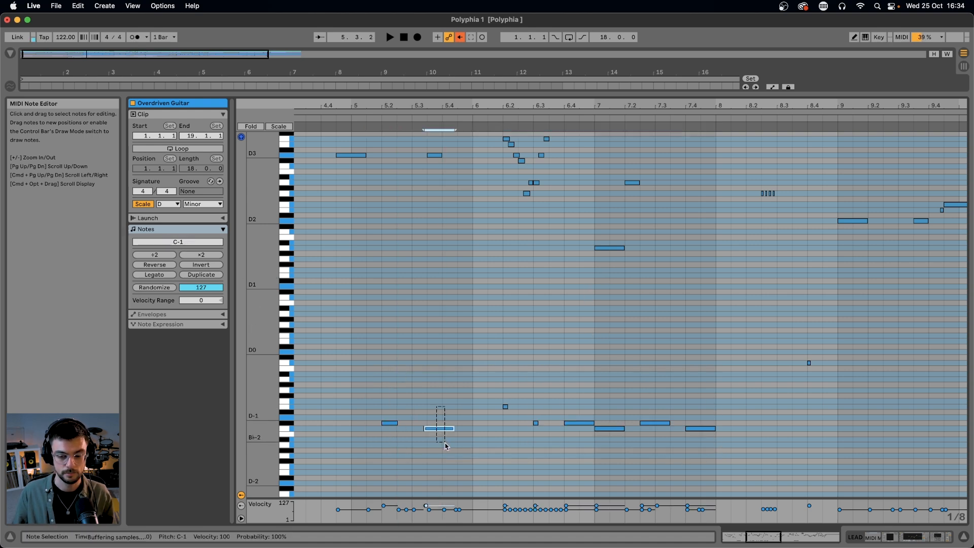
pyautogui.moveTo(496, 393); pyautogui.dragTo(523, 439)
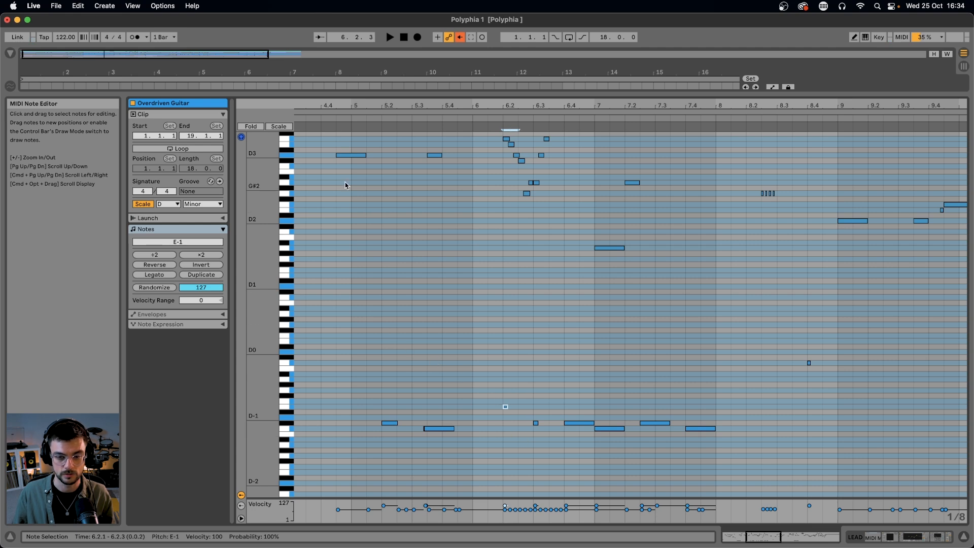
pyautogui.press('space')
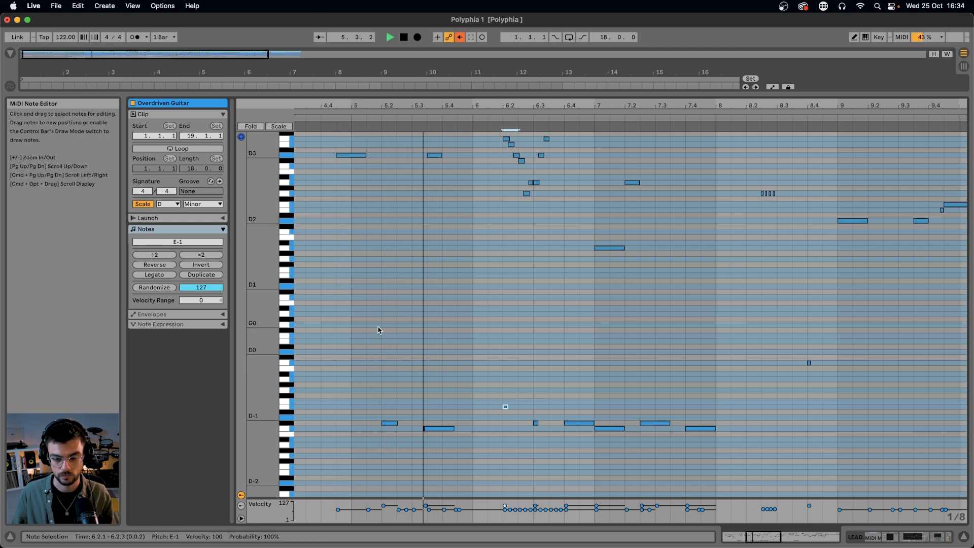